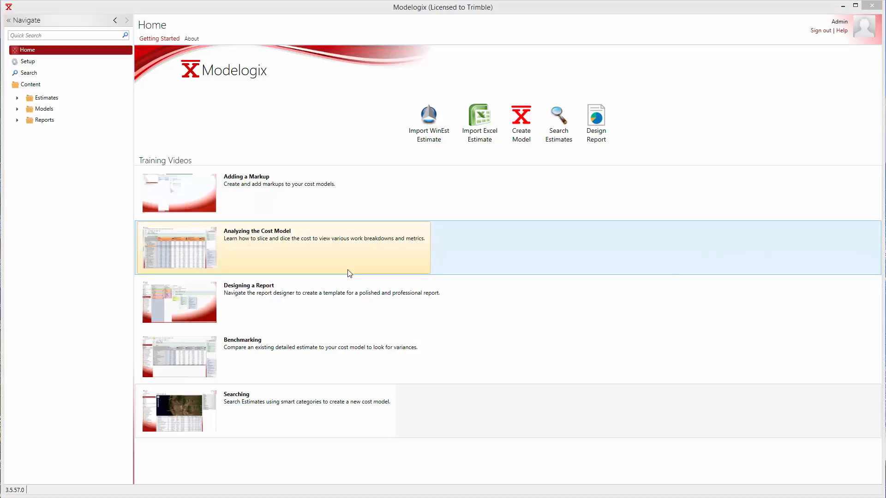
# - Open the Palo Alto Medical Center model and examine its spreadsheet markup amounts and the settings of Markup on Concrete Materials
pyautogui.click(16, 109)
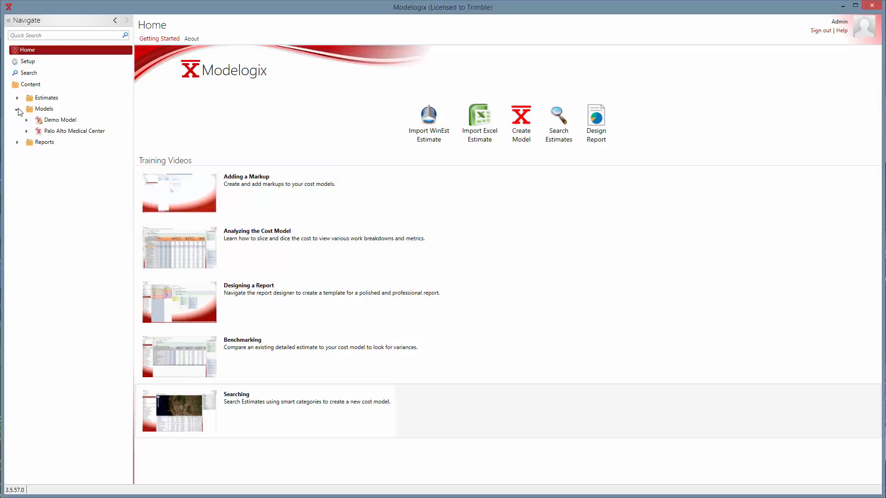
pyautogui.click(69, 131)
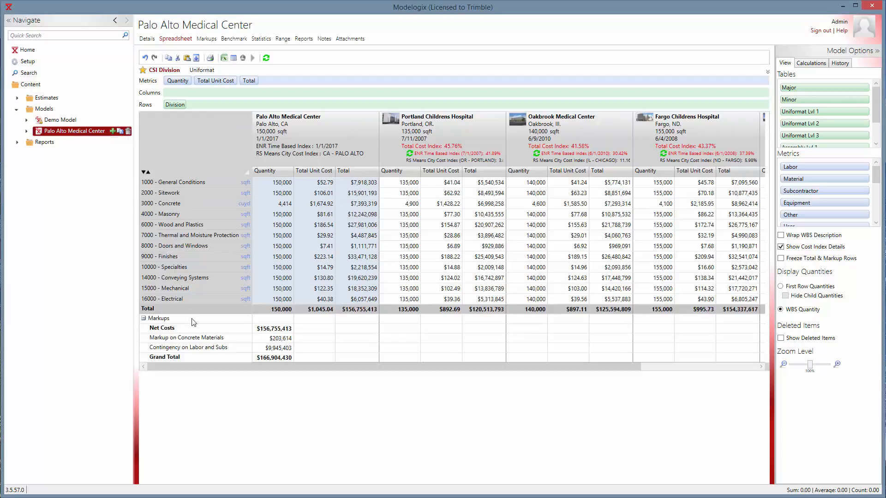
pyautogui.click(272, 329)
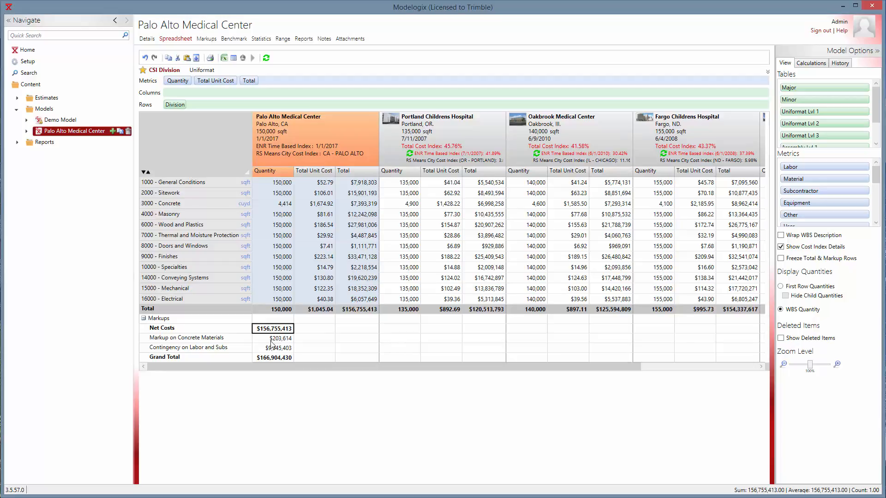
pyautogui.click(271, 340)
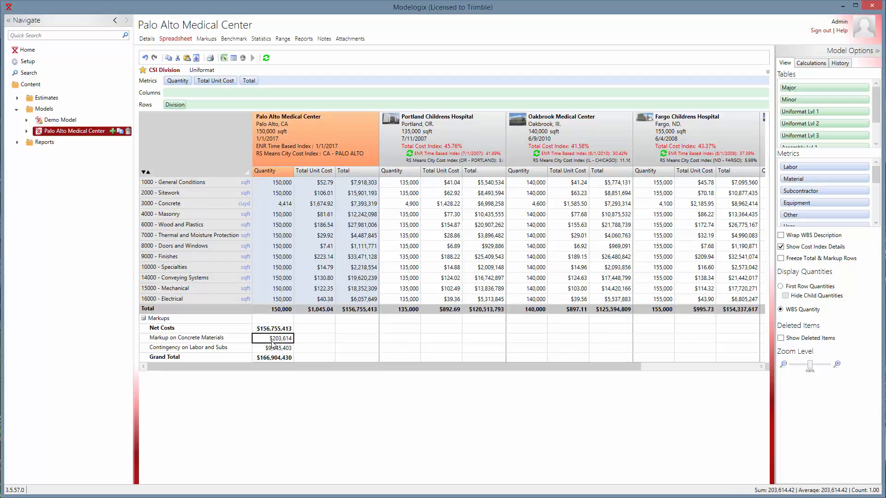
pyautogui.click(279, 349)
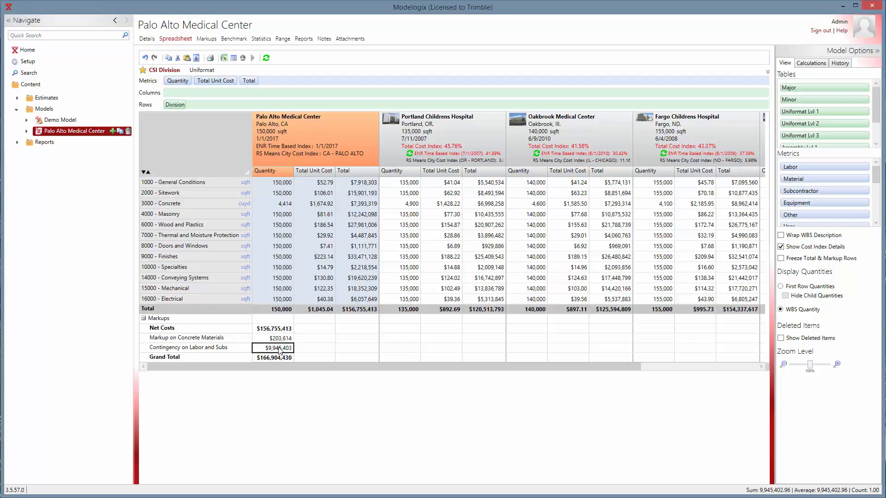
pyautogui.click(205, 40)
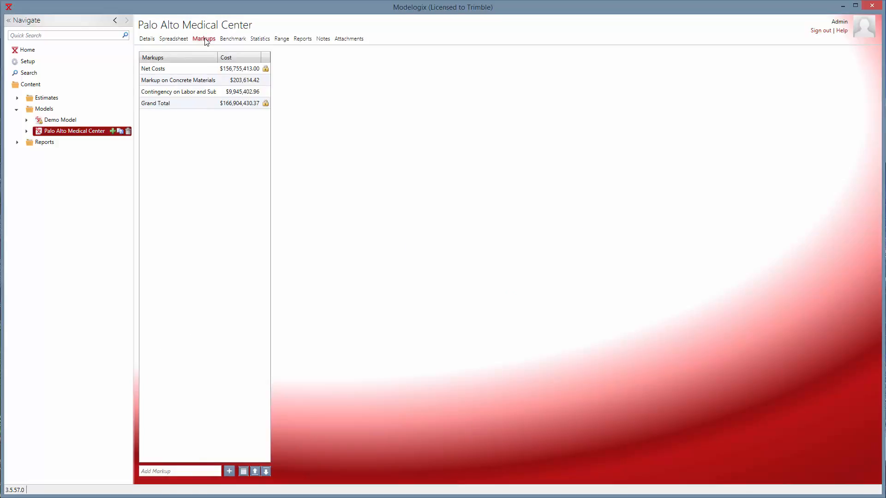
pyautogui.click(186, 81)
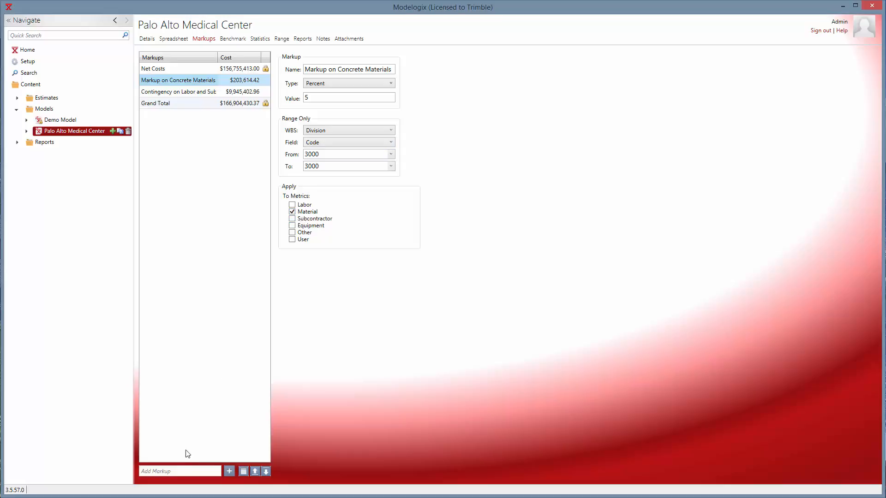
# - Add a markup named Profit with a value of 3 percent to the model and check its amount in the spreadsheet
pyautogui.click(167, 470)
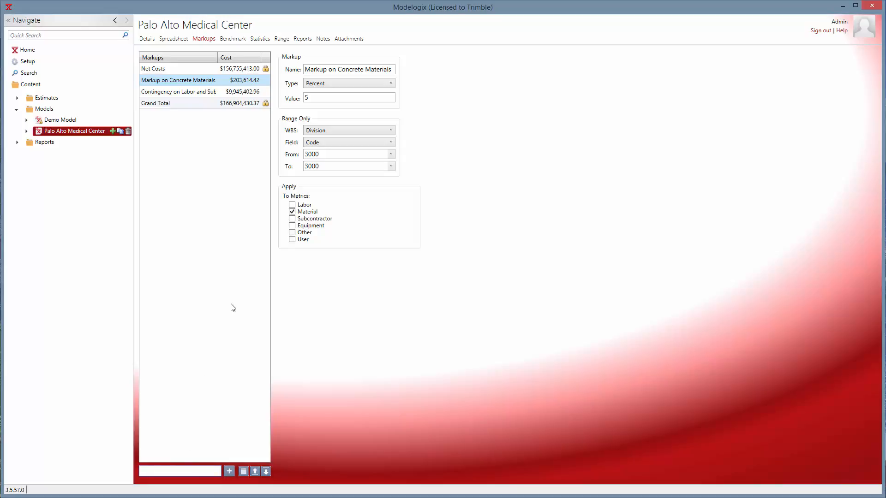
pyautogui.write('Profit')
pyautogui.click(229, 471)
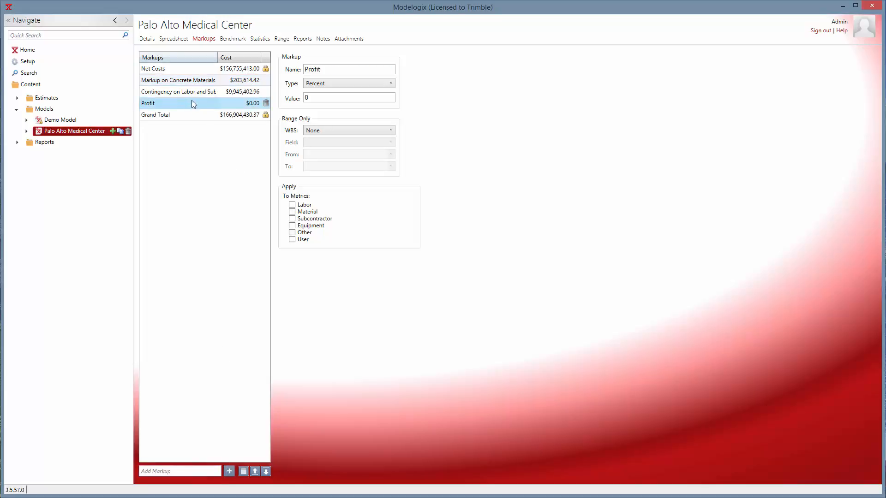
pyautogui.click(316, 97)
pyautogui.moveTo(317, 97); pyautogui.dragTo(299, 100)
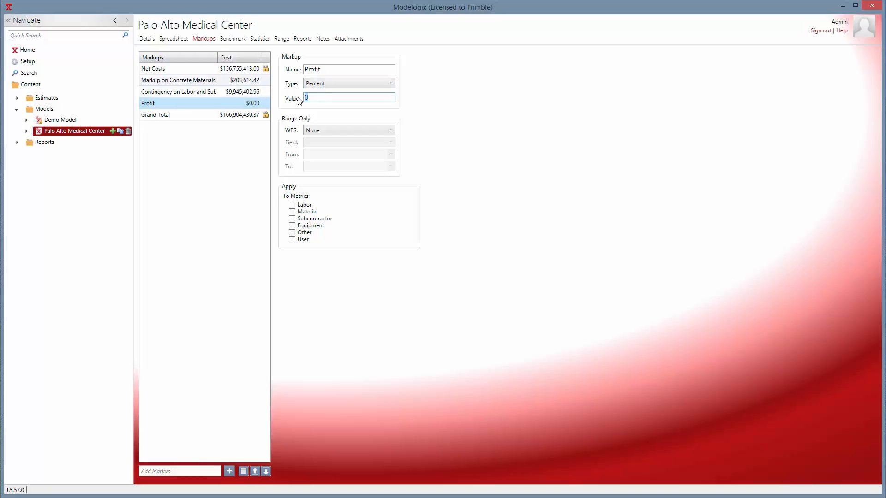
pyautogui.write('3')
pyautogui.click(176, 41)
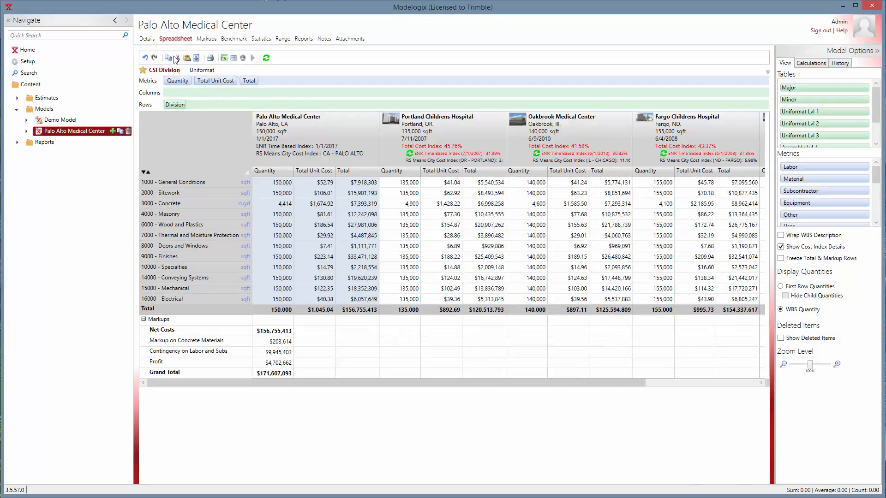
pyautogui.click(280, 359)
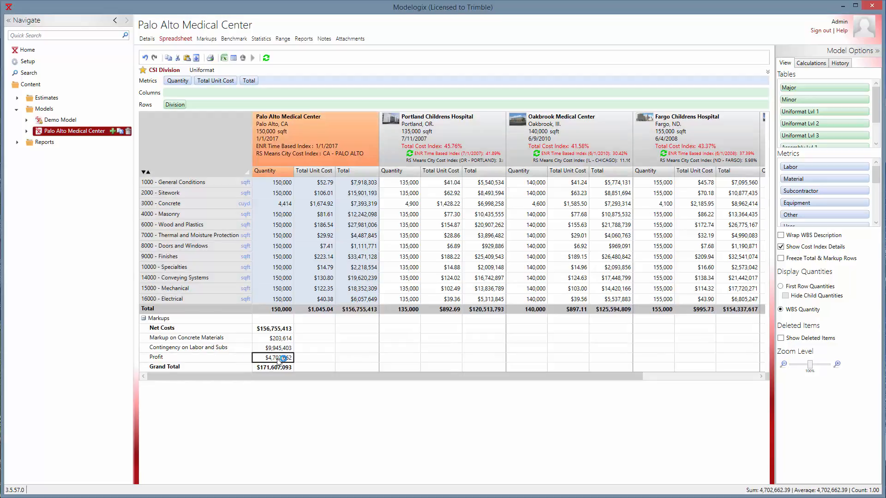
# - Add the predefined system markup Permits to the Palo Alto Medical Center model
pyautogui.click(206, 38)
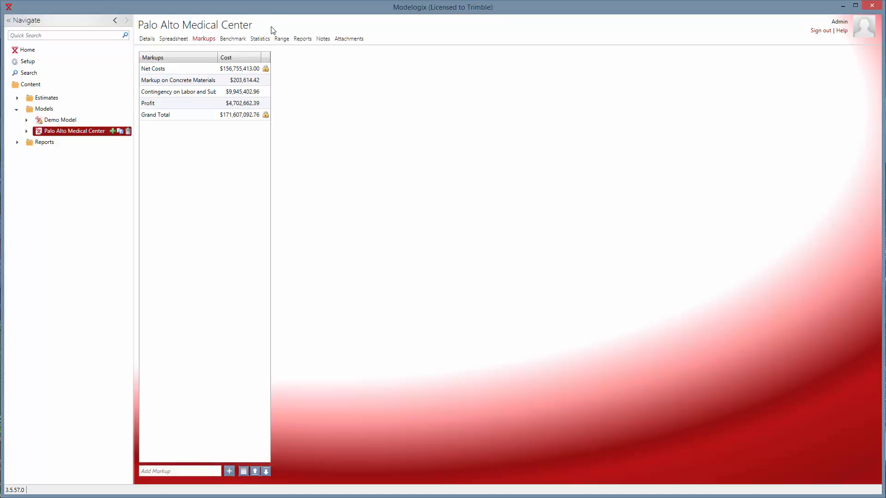
pyautogui.click(243, 471)
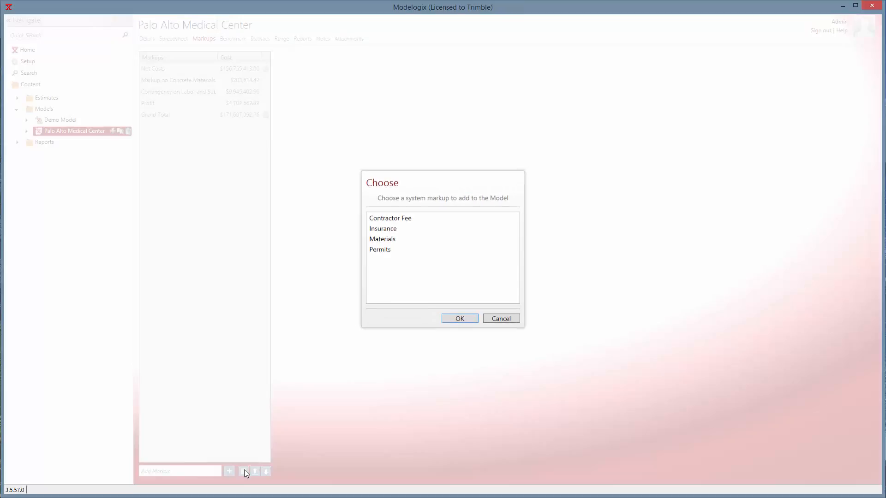
pyautogui.click(385, 231)
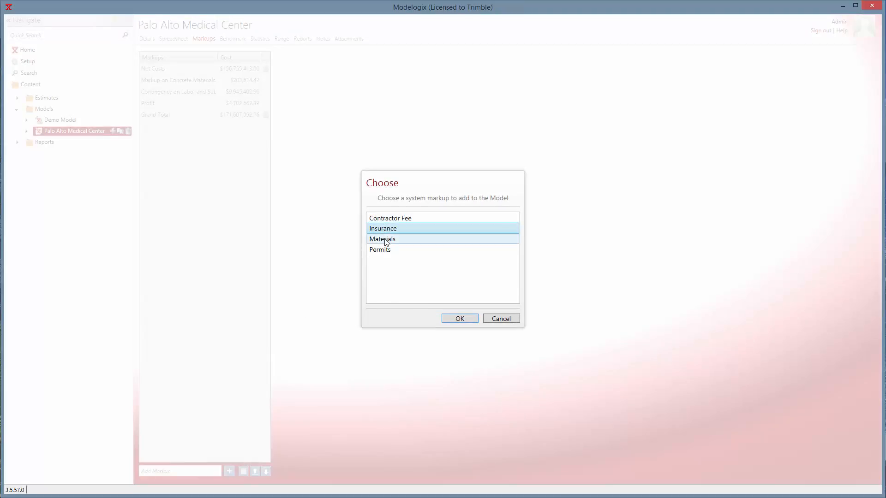
pyautogui.click(385, 242)
pyautogui.click(386, 249)
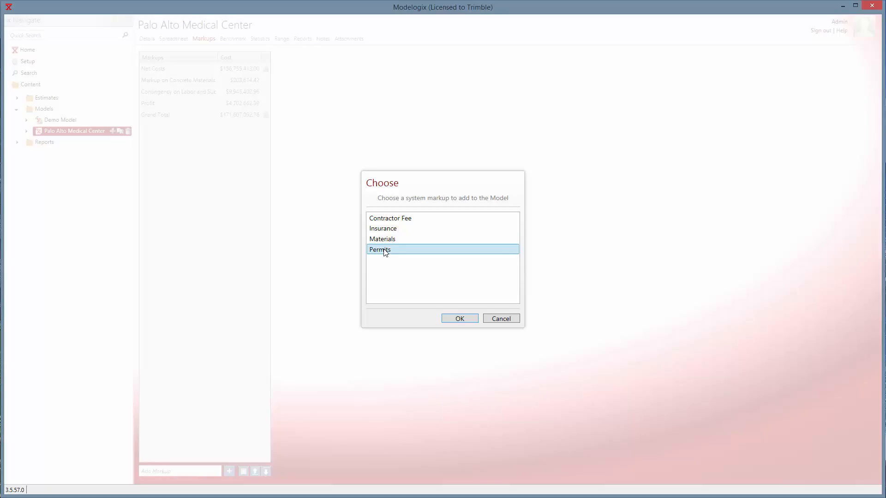
pyautogui.doubleClick(384, 249)
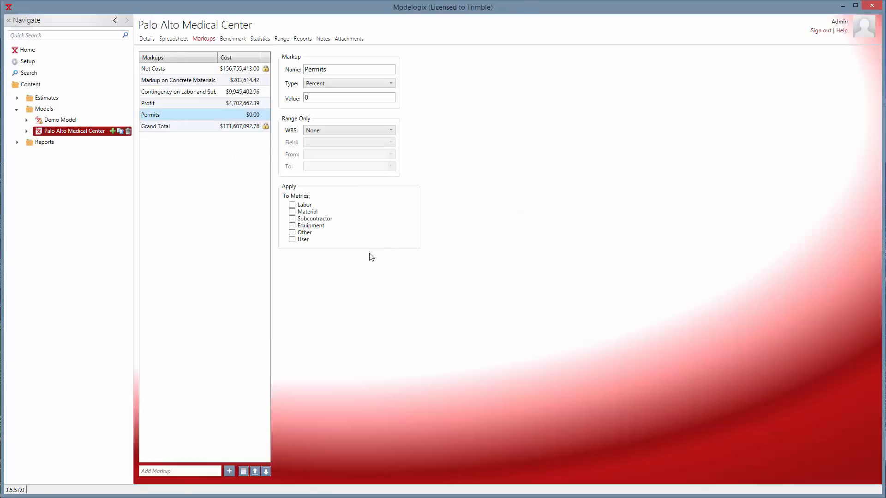
# - Set the Permits markup to 5 percent, placed above Profit, and review the markups in the spreadsheet
pyautogui.click(305, 98)
pyautogui.moveTo(304, 97); pyautogui.dragTo(298, 98)
pyautogui.write('5')
pyautogui.click(254, 471)
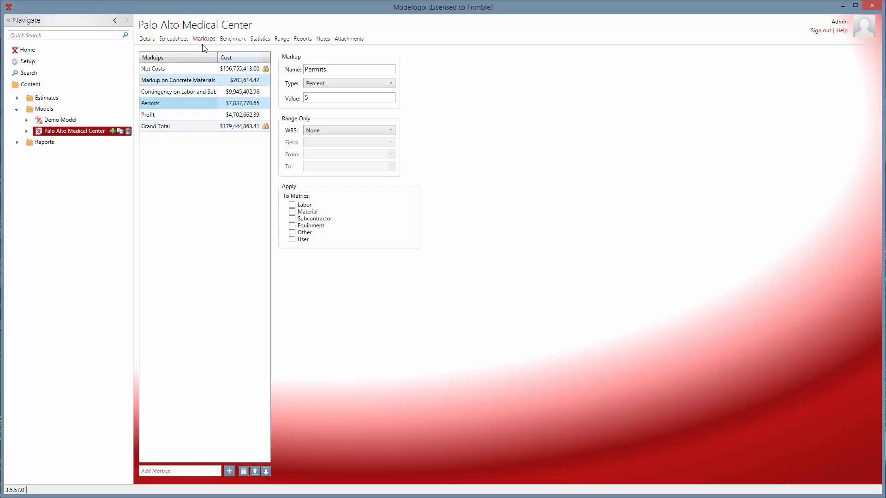
pyautogui.click(179, 39)
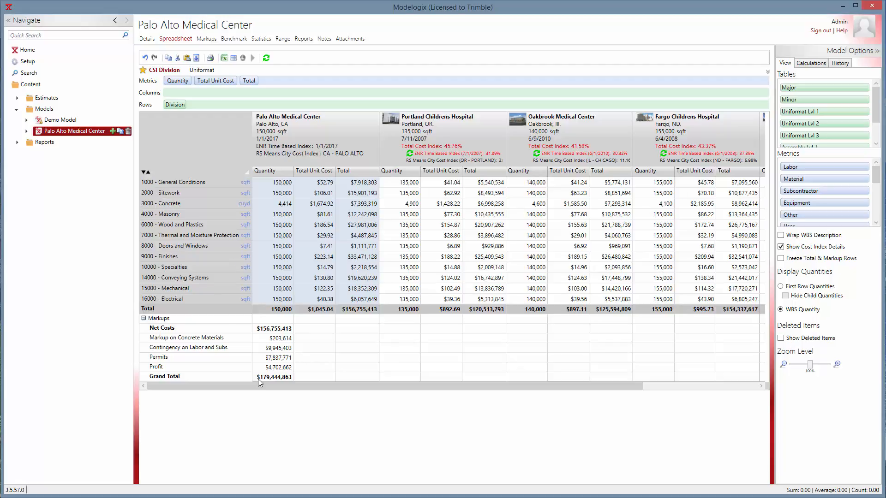
# - Create a system markup template named Contingency with a value of 10 percent in the system setup
pyautogui.click(28, 62)
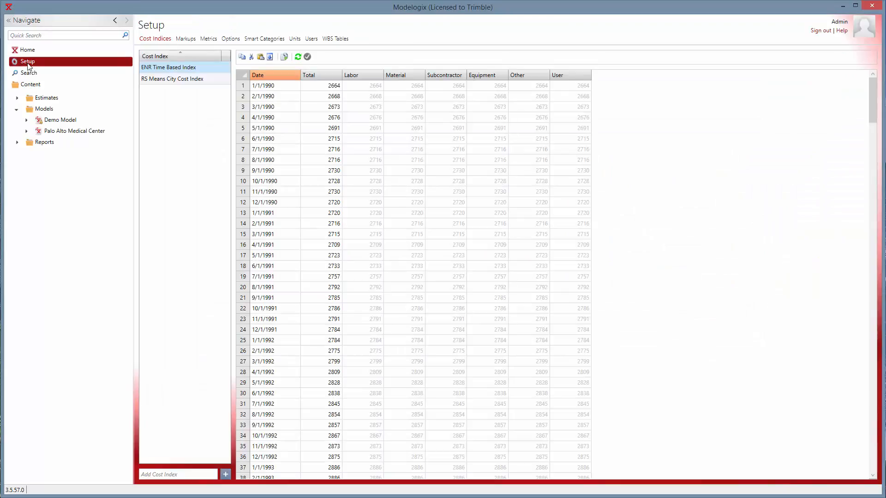
pyautogui.click(187, 40)
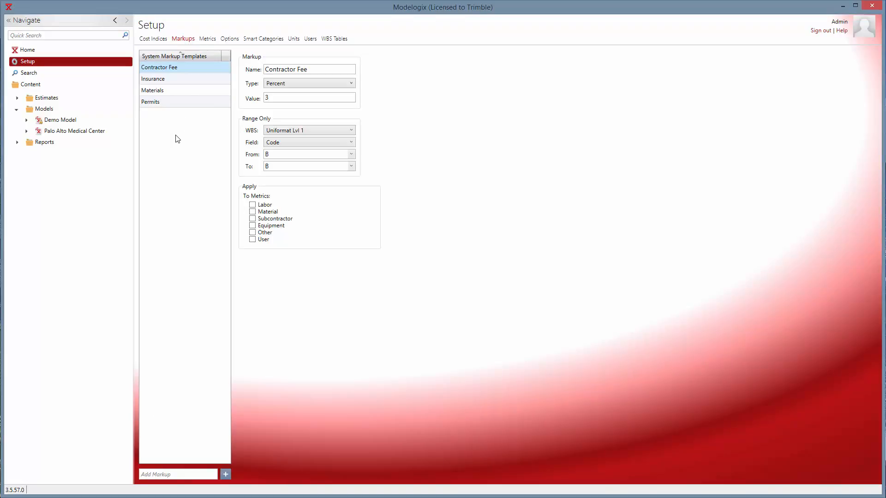
pyautogui.click(188, 473)
pyautogui.write('Contingency')
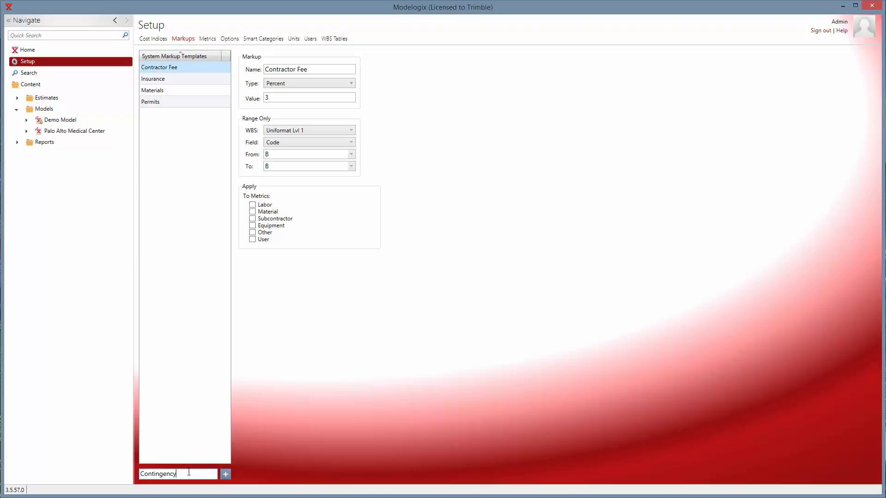
pyautogui.press('Return')
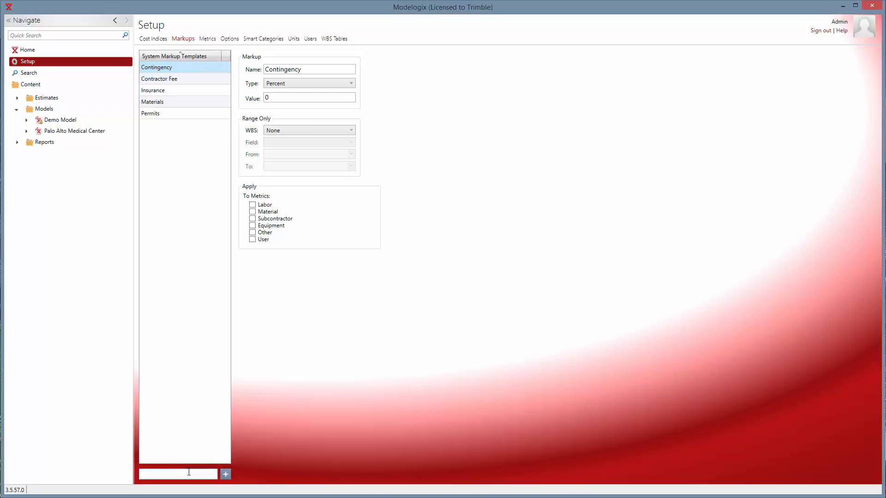
pyautogui.click(265, 98)
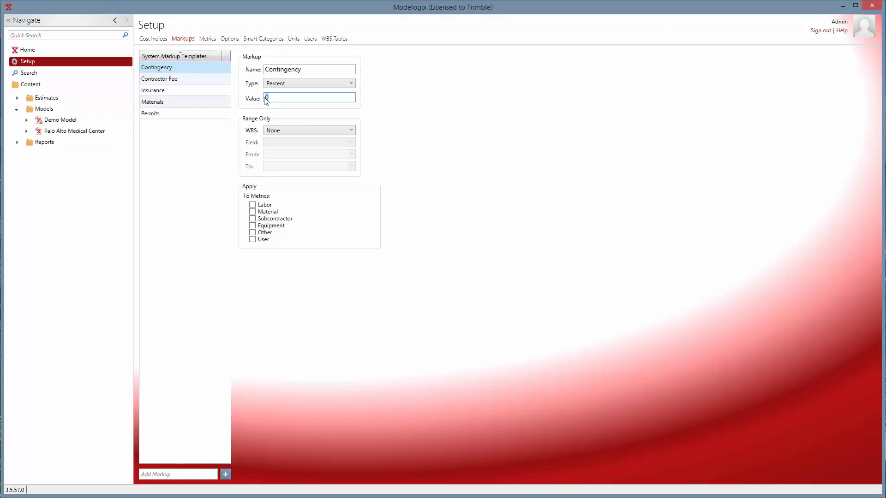
pyautogui.write('10')
pyautogui.click(199, 146)
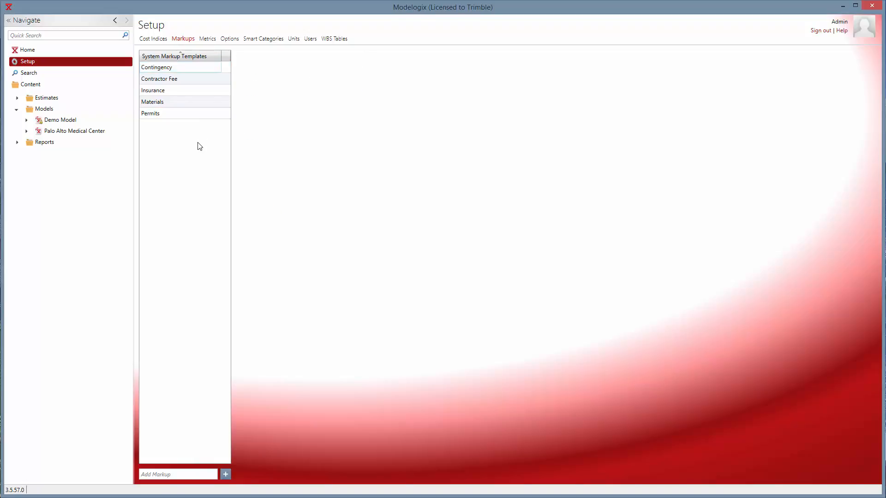
# - Examine the spreadsheets of the Palo Alto Medical Center model and the Demo Model for markups
pyautogui.click(79, 132)
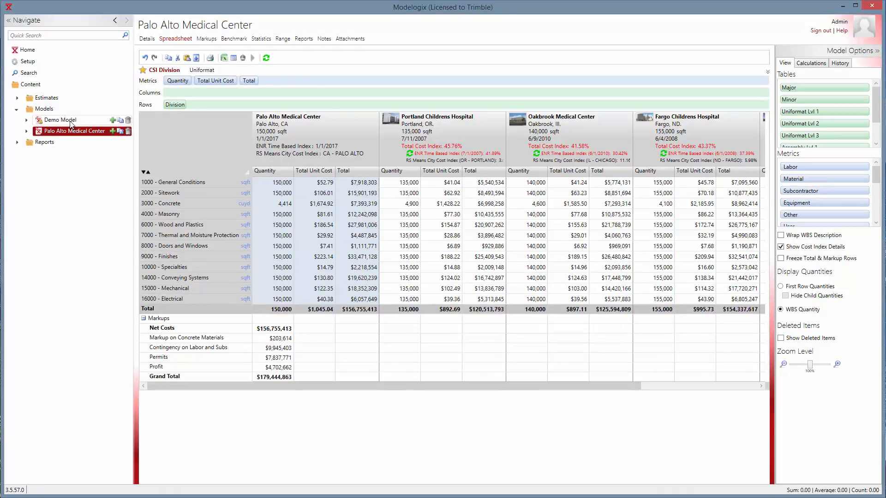
pyautogui.click(69, 121)
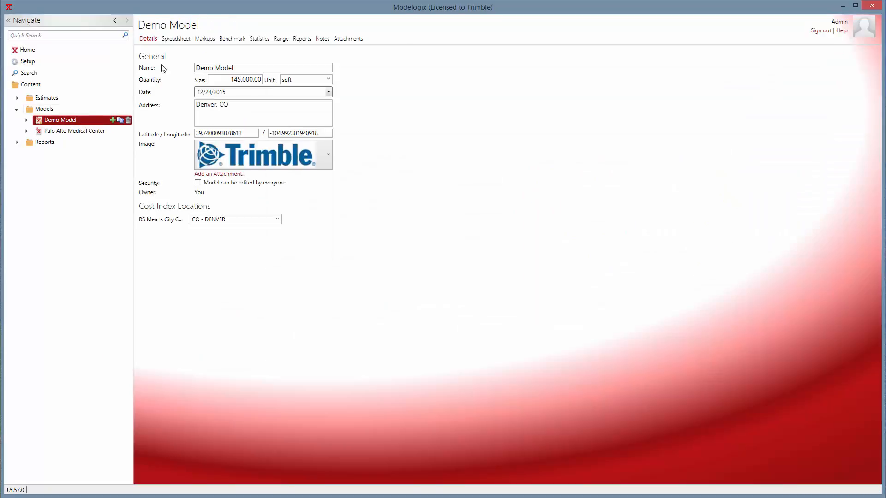
pyautogui.click(179, 40)
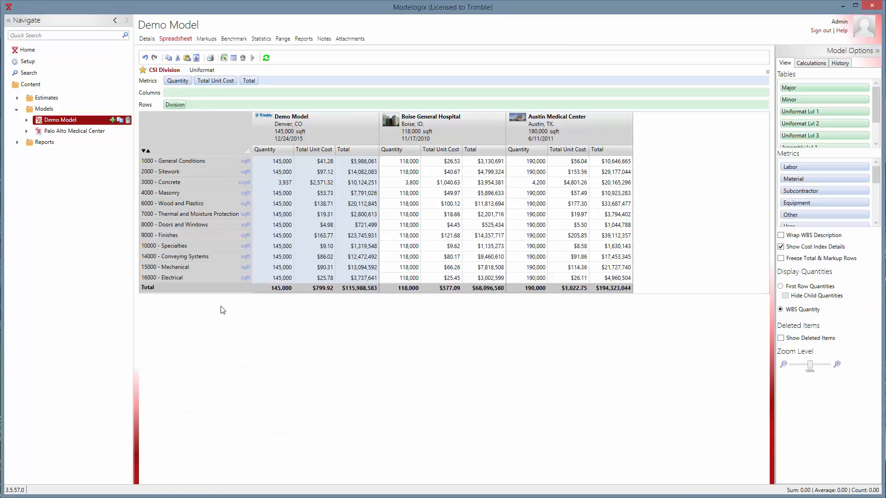
# - Add the system markup Contingency to the Demo Model and check its amount in the spreadsheet
pyautogui.click(207, 38)
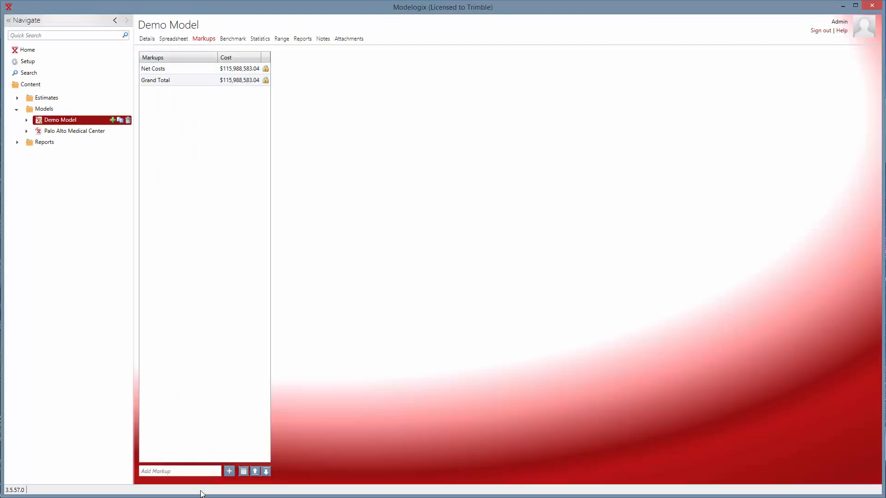
pyautogui.click(180, 471)
pyautogui.click(244, 470)
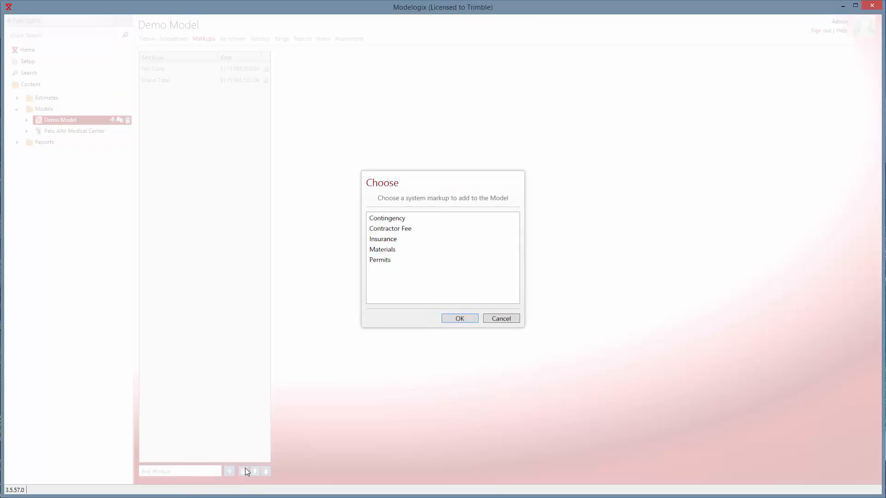
pyautogui.doubleClick(384, 219)
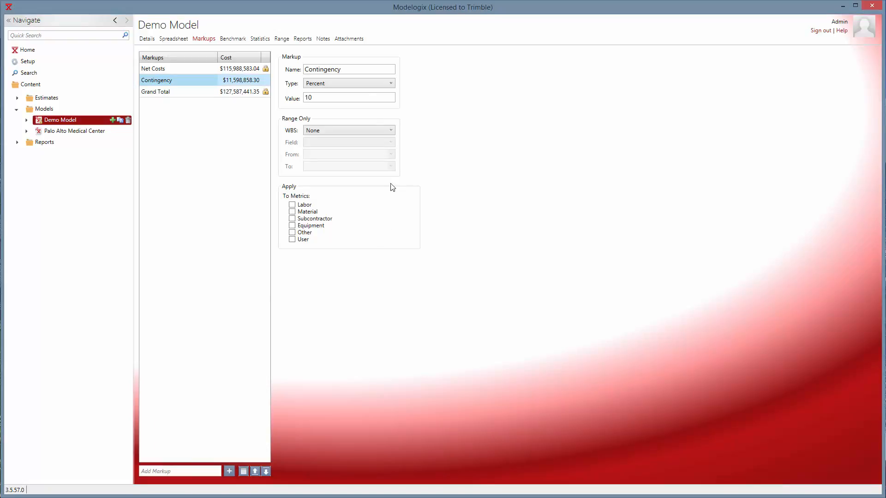
pyautogui.click(180, 41)
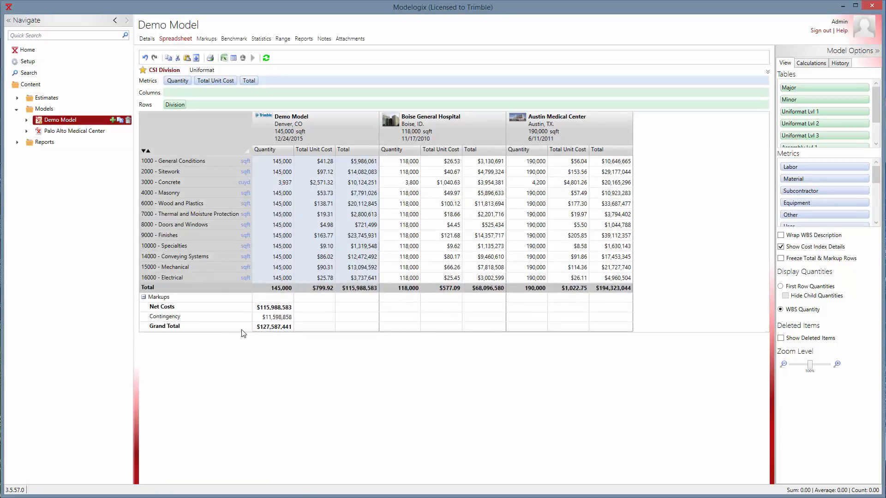
pyautogui.click(267, 319)
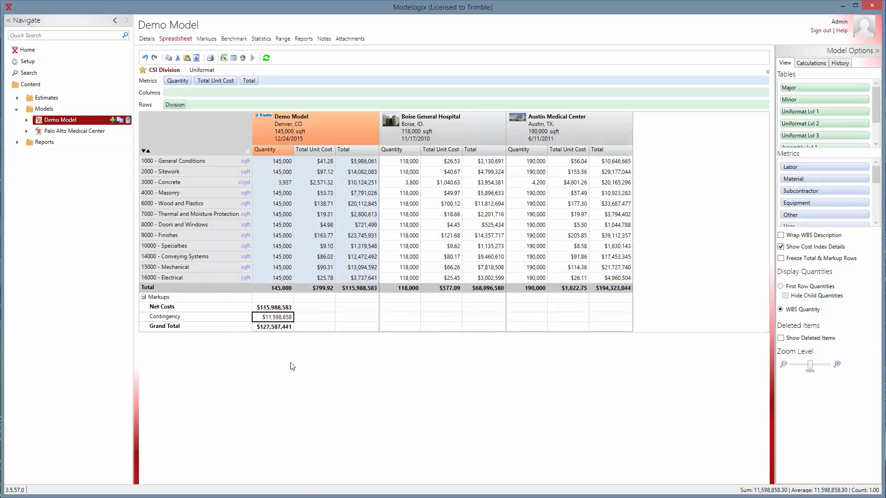